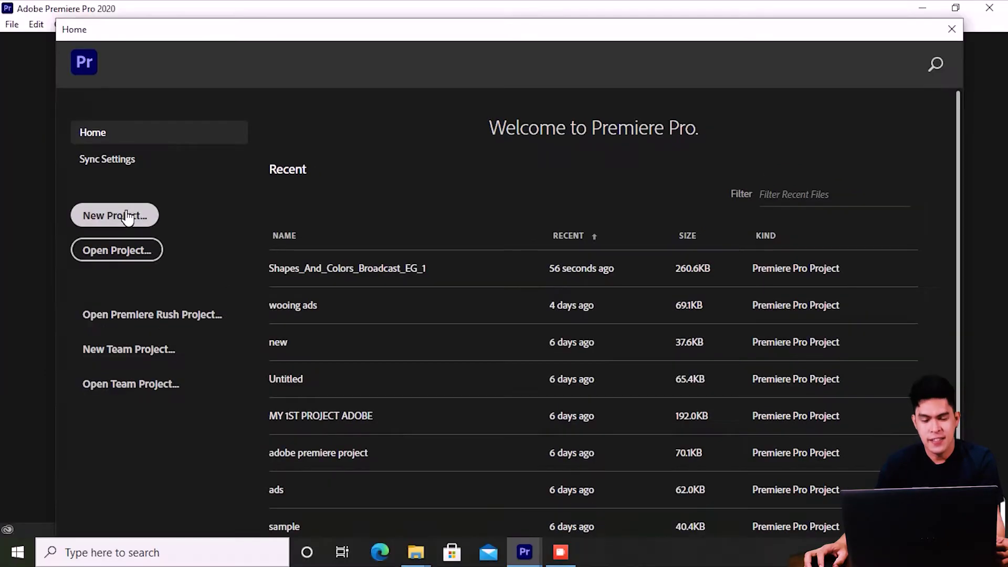
# Step: Create a new untitled project with Sequence 01 and bring up the New folder (3) footage window
pyautogui.click(53, 205)
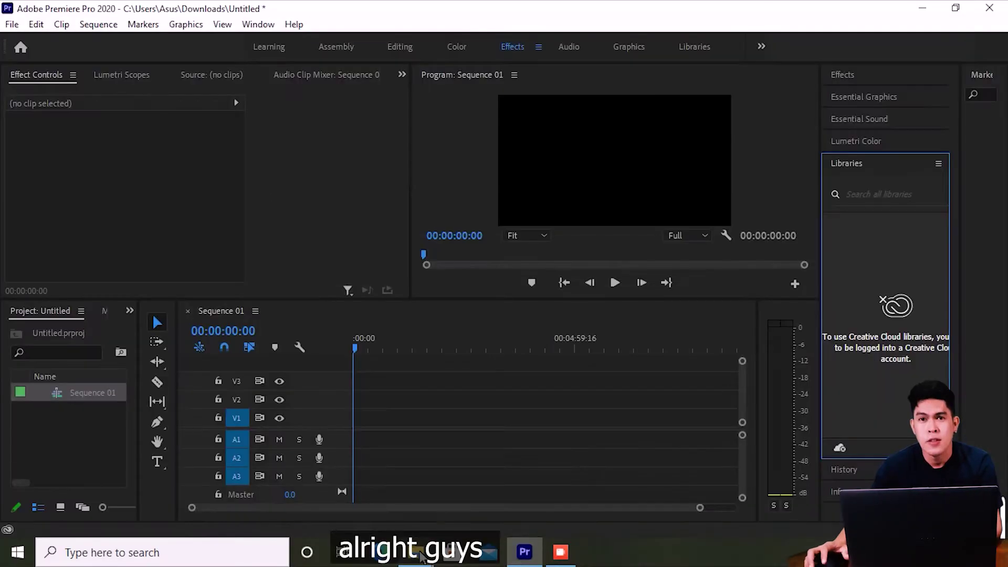
pyautogui.moveTo(420, 556)
pyautogui.click(495, 499)
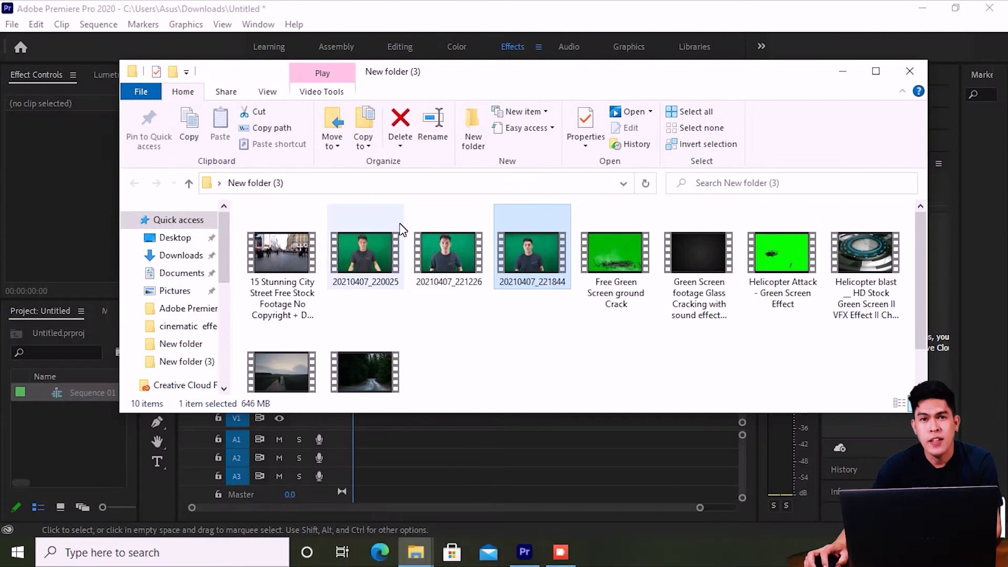
# Step: Import 20210407_221844 plus the ground crack, glass cracking and helicopter green-screen clips into the project
pyautogui.moveTo(503, 205); pyautogui.dragTo(788, 231)
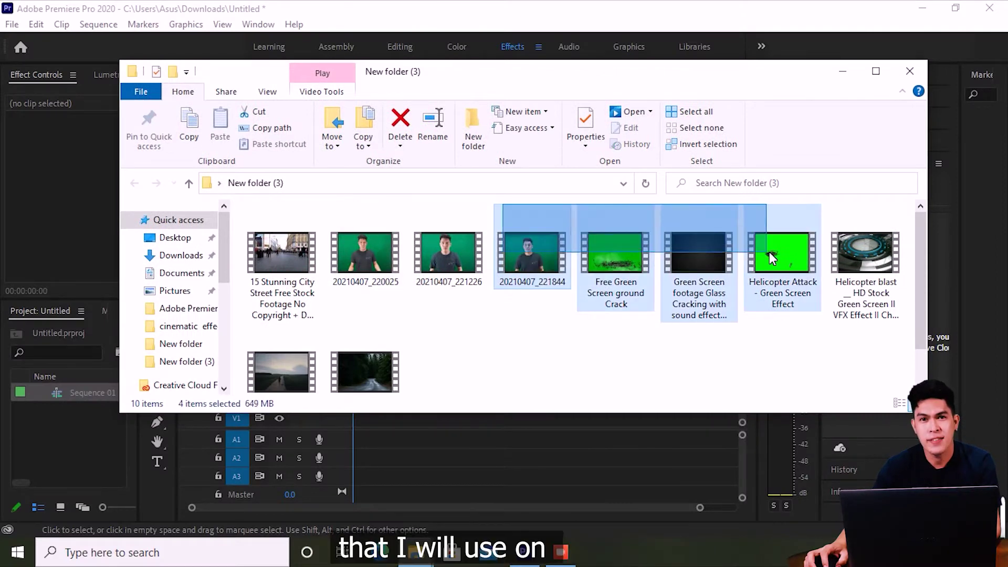
pyautogui.moveTo(531, 252); pyautogui.dragTo(74, 474)
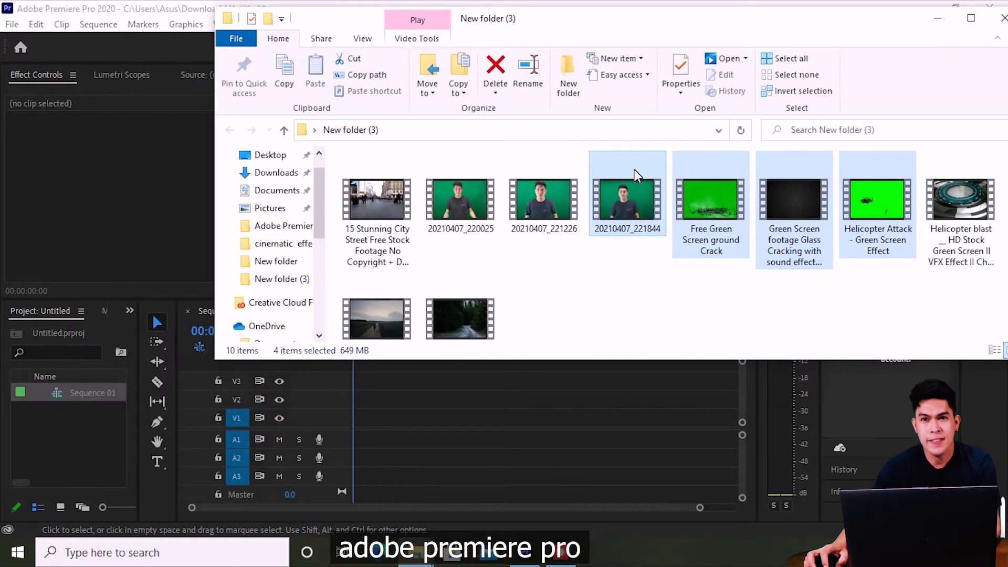
pyautogui.moveTo(637, 173); pyautogui.dragTo(115, 430)
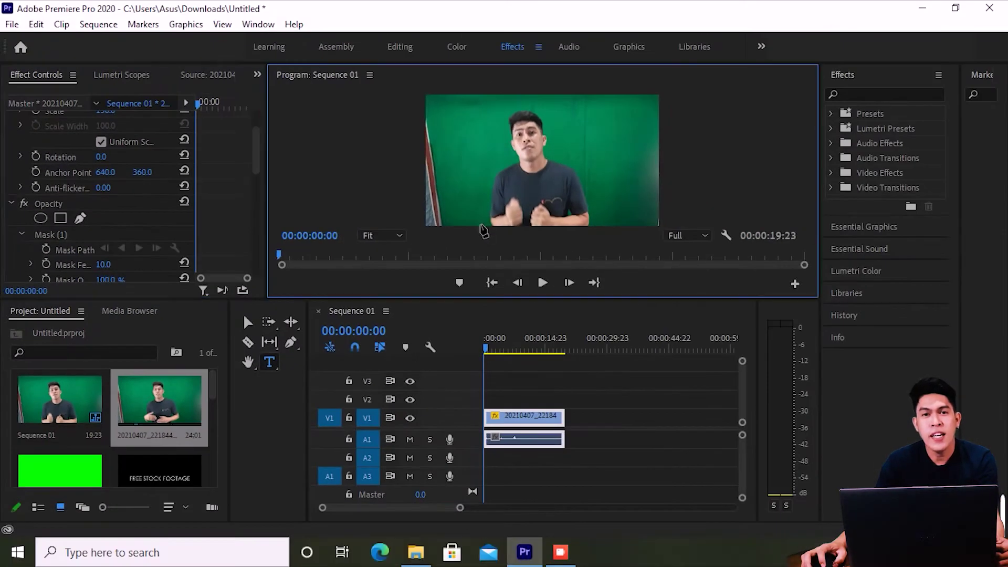
# Step: Draw opacity mask points from the frame bottom up the presenter's left side and around his head
pyautogui.click(480, 224)
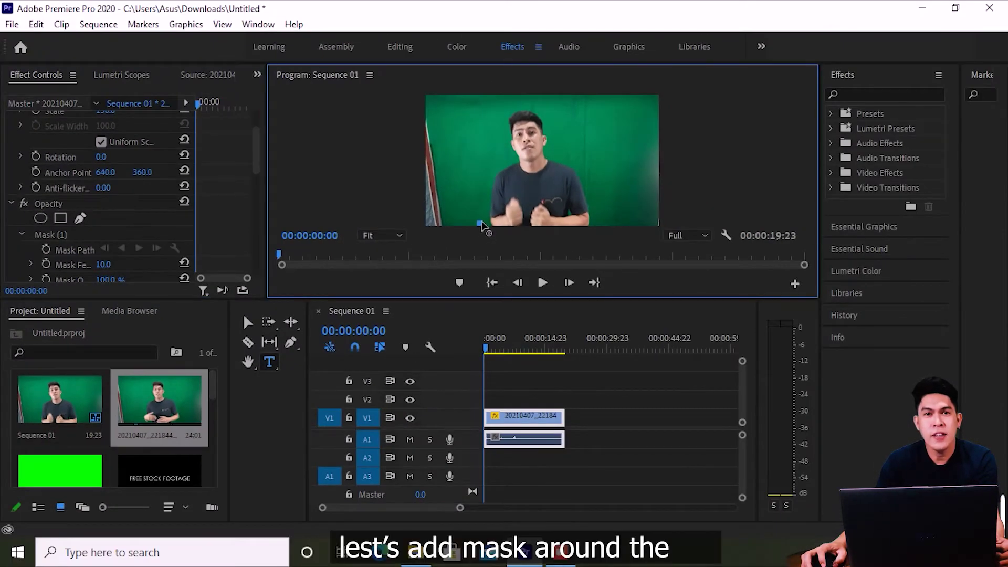
pyautogui.click(480, 194)
pyautogui.click(489, 157)
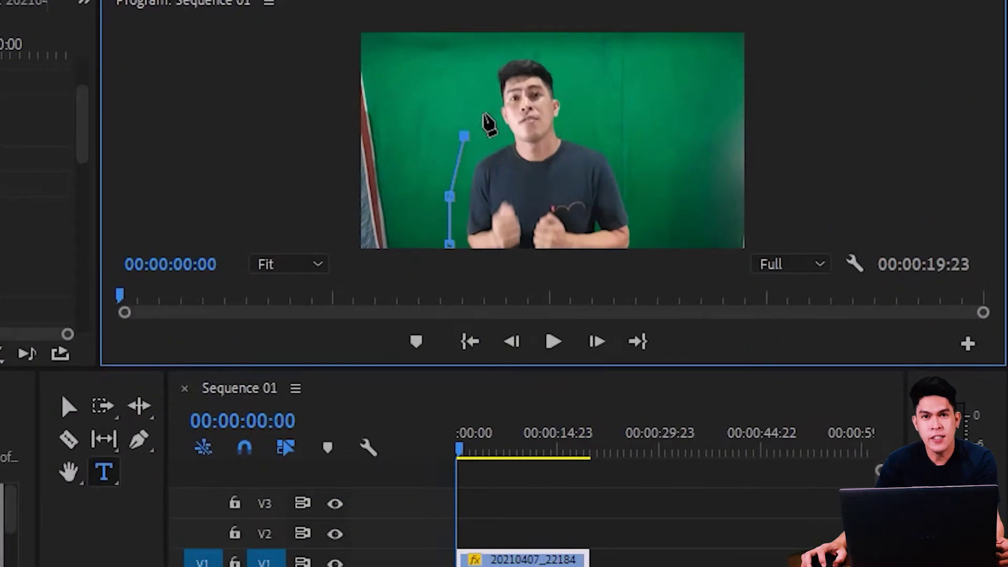
pyautogui.click(498, 136)
pyautogui.click(513, 100)
pyautogui.moveTo(505, 42); pyautogui.dragTo(476, 73)
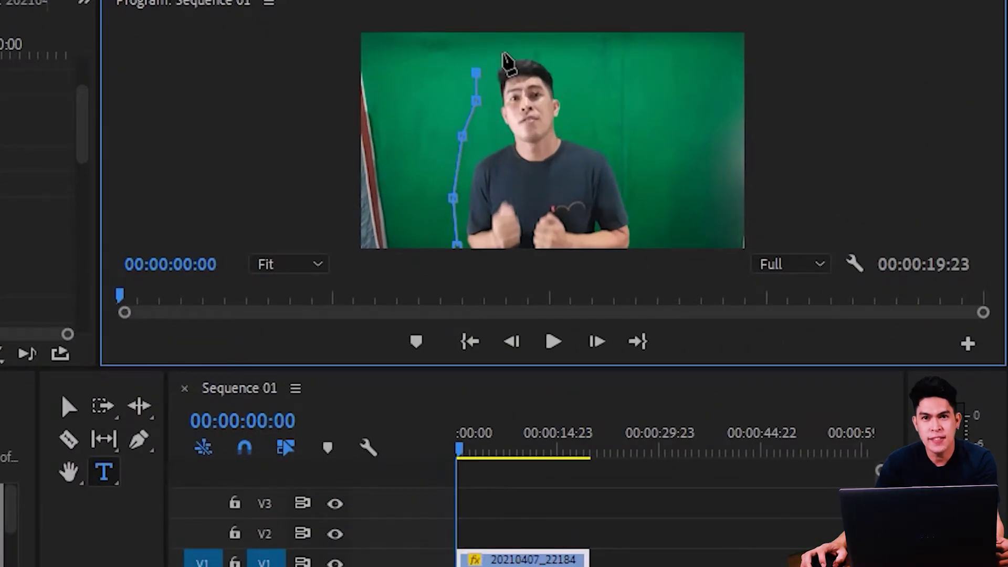
pyautogui.click(500, 51)
pyautogui.click(544, 47)
pyautogui.click(566, 69)
pyautogui.click(576, 114)
# Step: Close the mask down the presenter's right side and scrub through the clip to check it
pyautogui.click(593, 142)
pyautogui.click(634, 172)
pyautogui.click(640, 203)
pyautogui.click(652, 243)
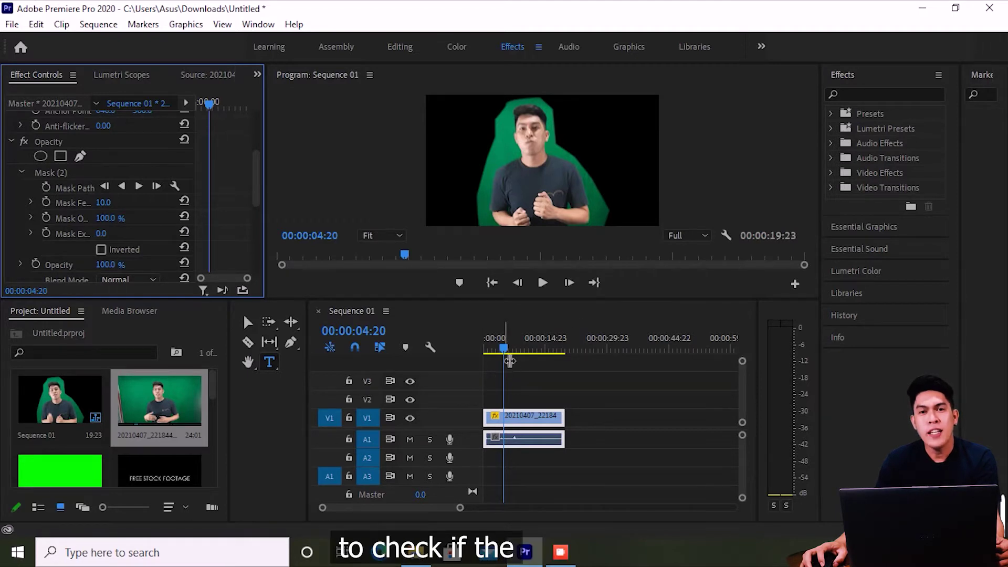
pyautogui.moveTo(503, 349)
pyautogui.mouseDown()
pyautogui.moveTo(538, 353)
pyautogui.moveTo(505, 352)
pyautogui.mouseUp()
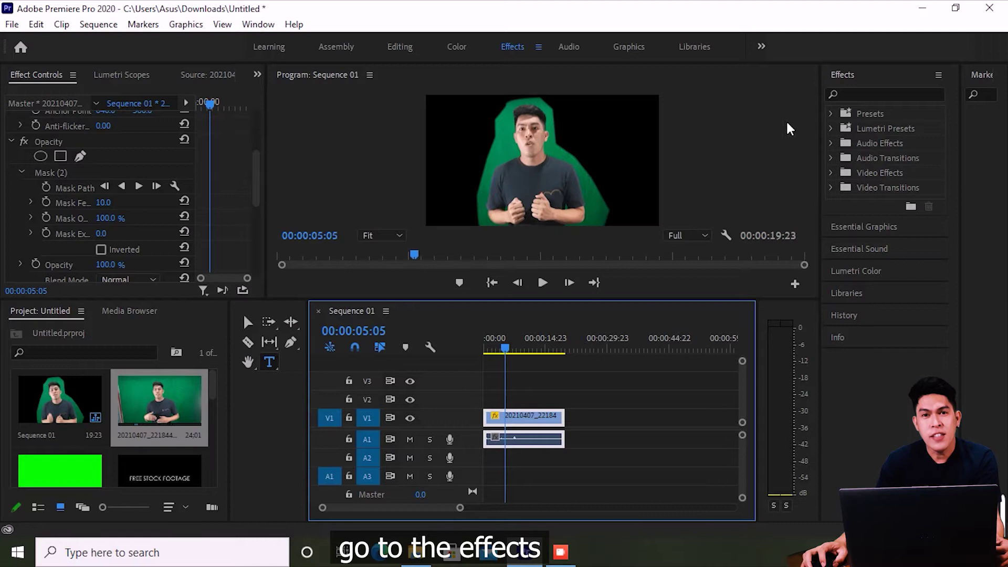
# Step: Apply Ultra Key to the presenter clip and sample the green backdrop as its key colour
pyautogui.click(863, 99)
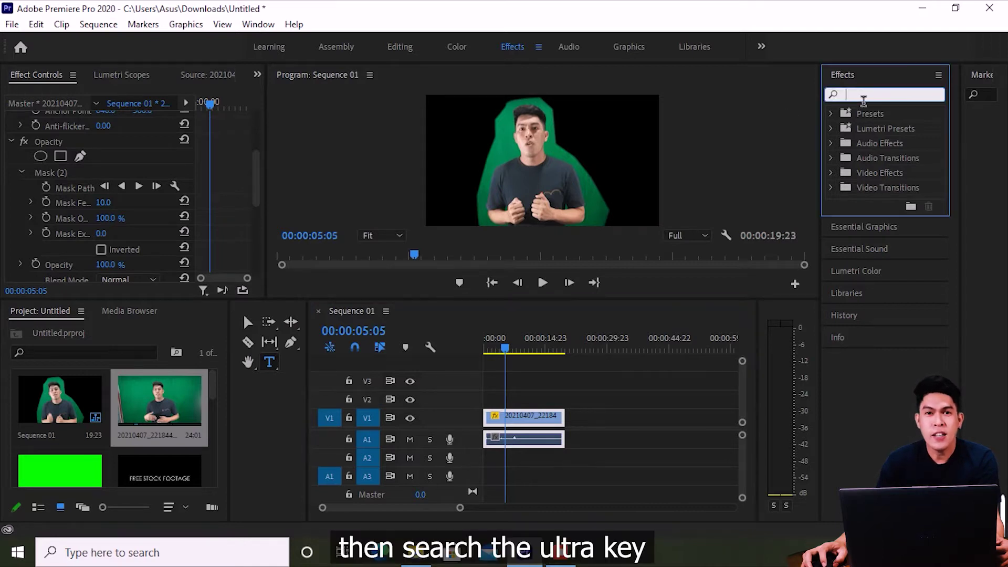
pyautogui.write('ultr')
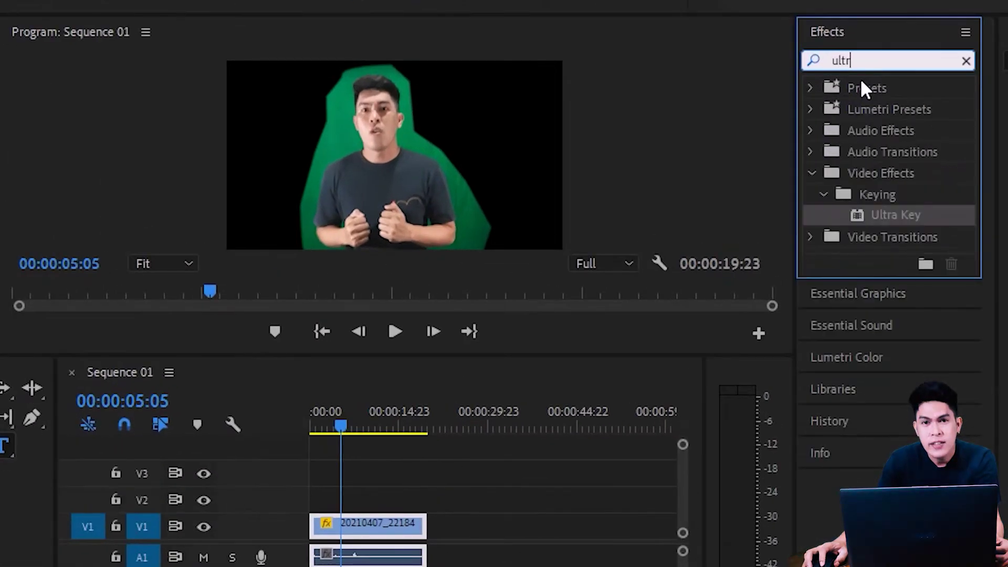
pyautogui.write('a key')
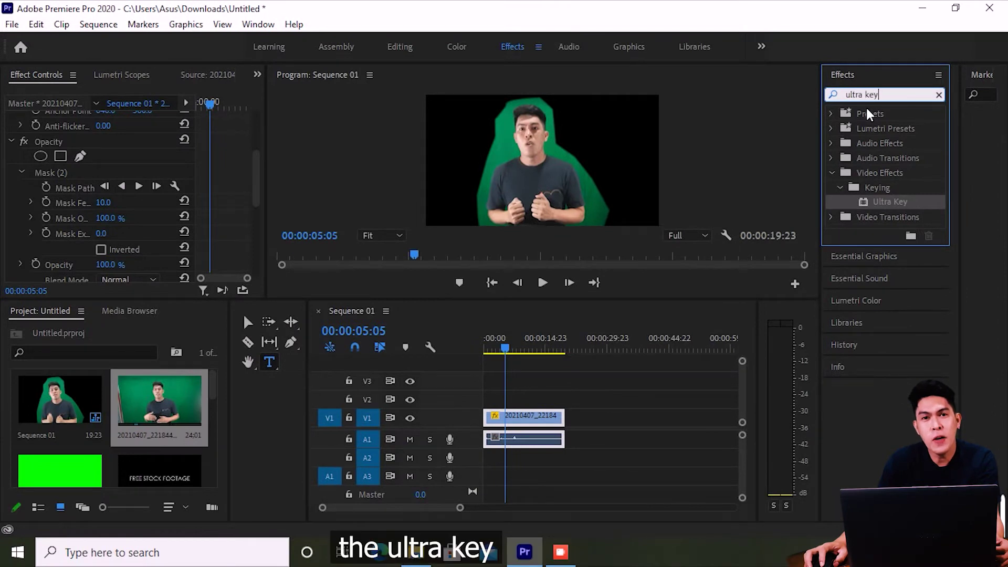
pyautogui.moveTo(877, 201); pyautogui.dragTo(509, 415)
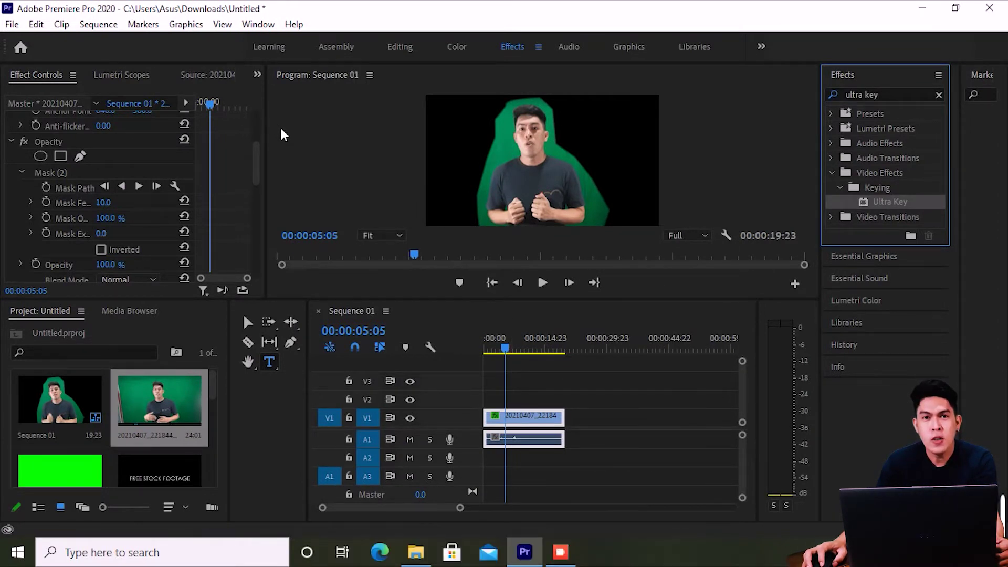
pyautogui.moveTo(256, 165); pyautogui.dragTo(257, 223)
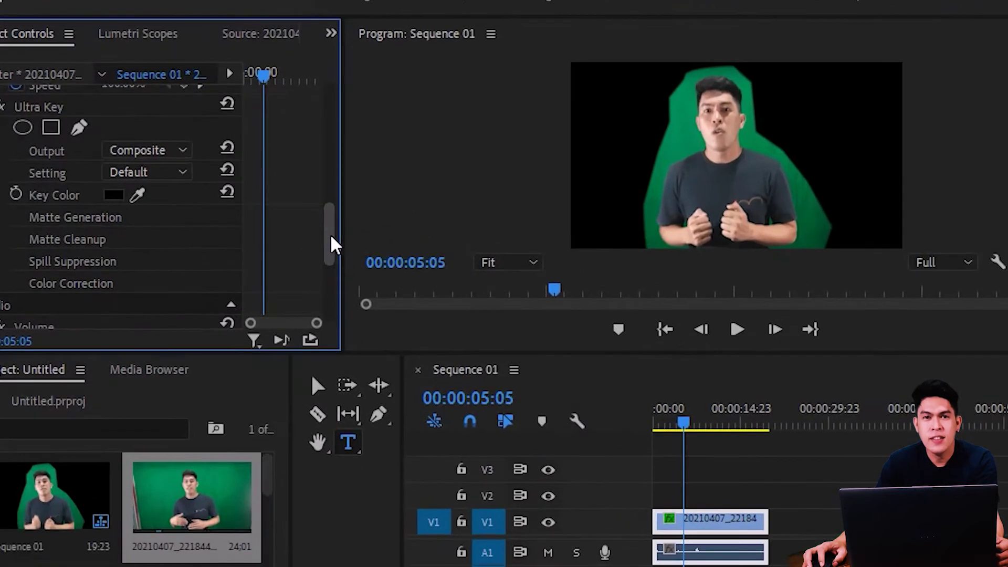
pyautogui.click(137, 191)
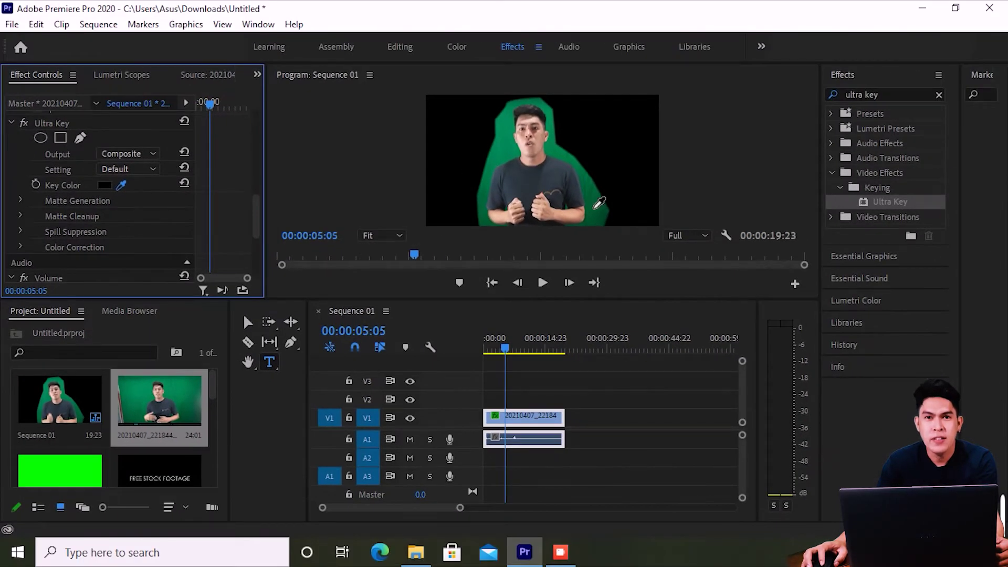
pyautogui.click(598, 200)
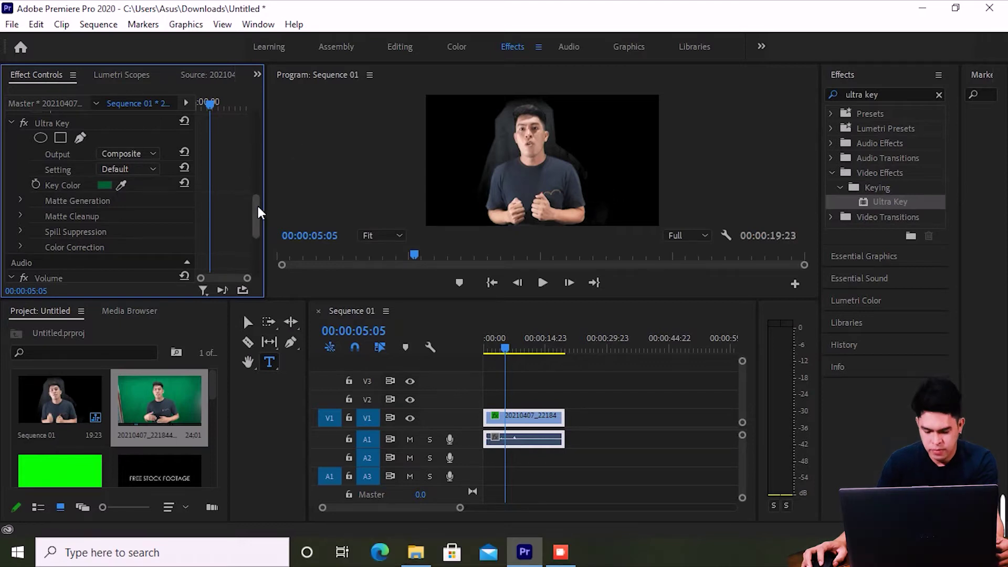
# Step: View Ultra Key as an Alpha Channel matte and set Highlight to 4.0 and Shadow to 19.0
pyautogui.click(124, 199)
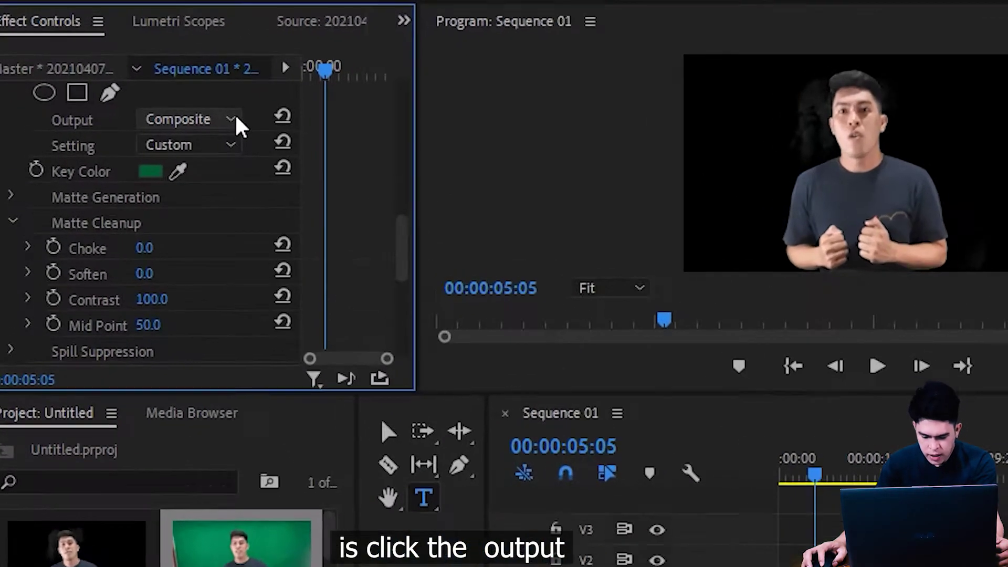
pyautogui.click(155, 134)
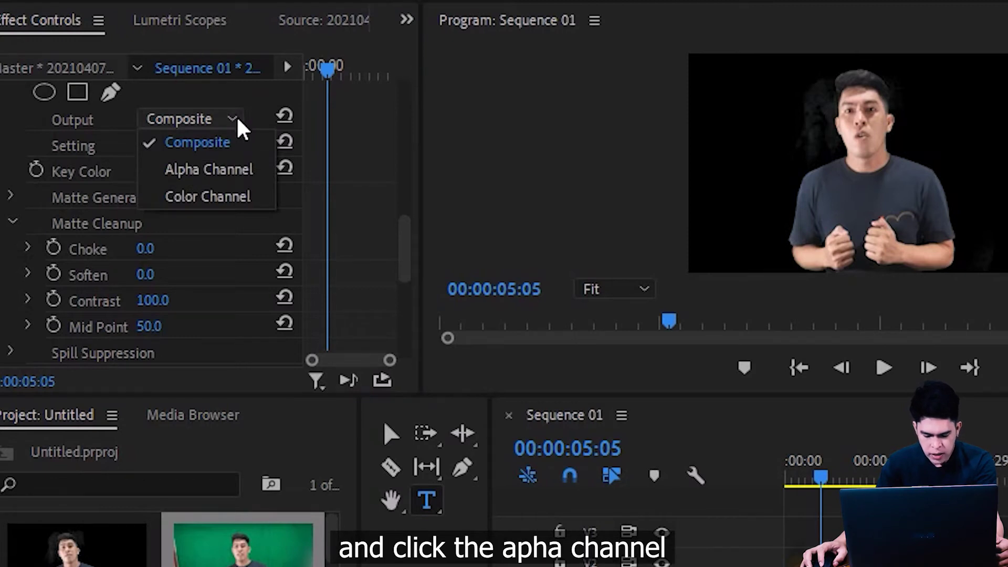
pyautogui.click(235, 169)
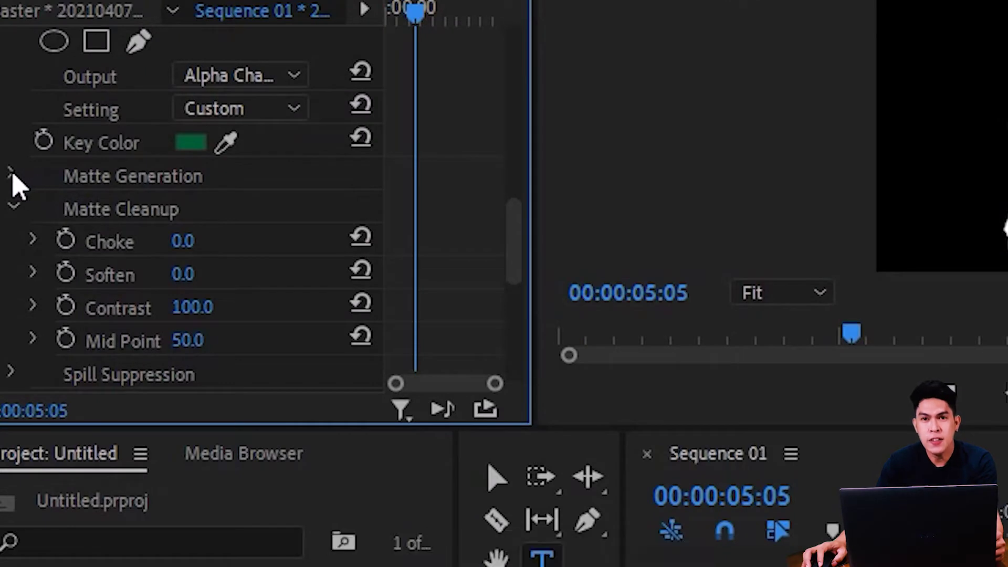
pyautogui.click(11, 173)
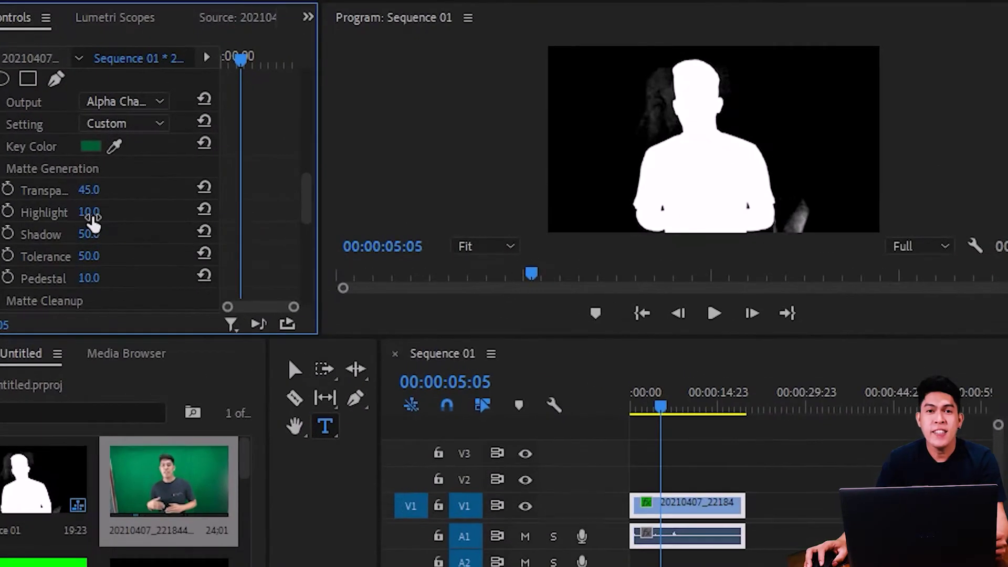
pyautogui.moveTo(94, 223); pyautogui.dragTo(112, 280)
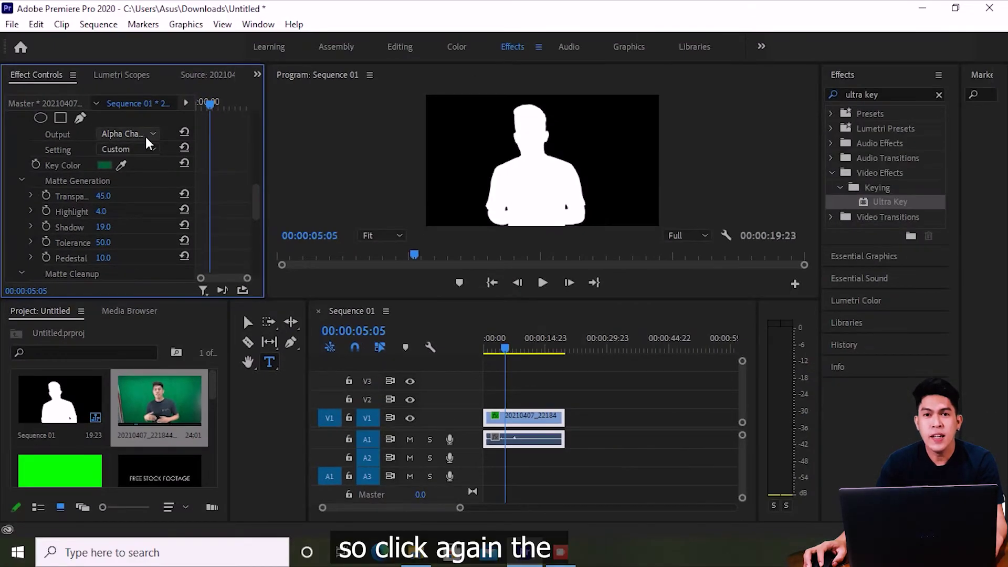
pyautogui.click(152, 134)
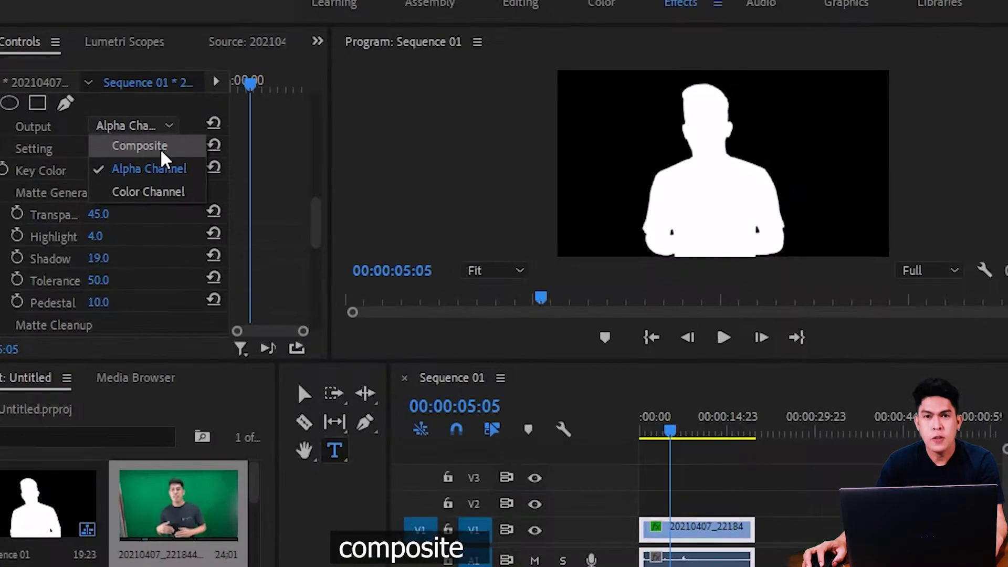
# Step: Switch Ultra Key's output from Alpha Channel back to Composite
pyautogui.click(159, 147)
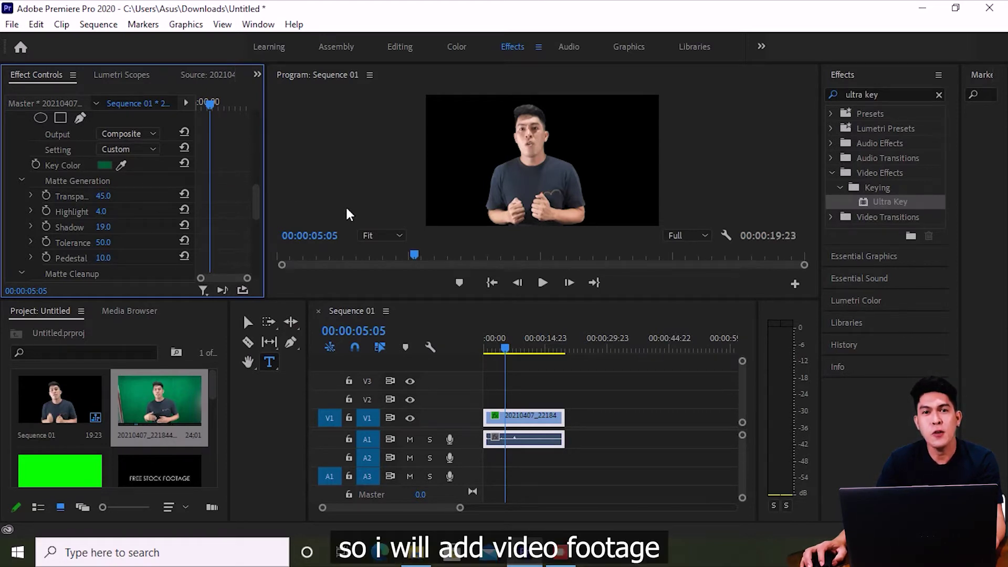
pyautogui.scroll(-5, 66, 416)
# Step: Place the No Copyright Video field clip under the presenter, then shrink and lower him
pyautogui.moveTo(65, 411); pyautogui.dragTo(509, 386)
pyautogui.click(503, 349)
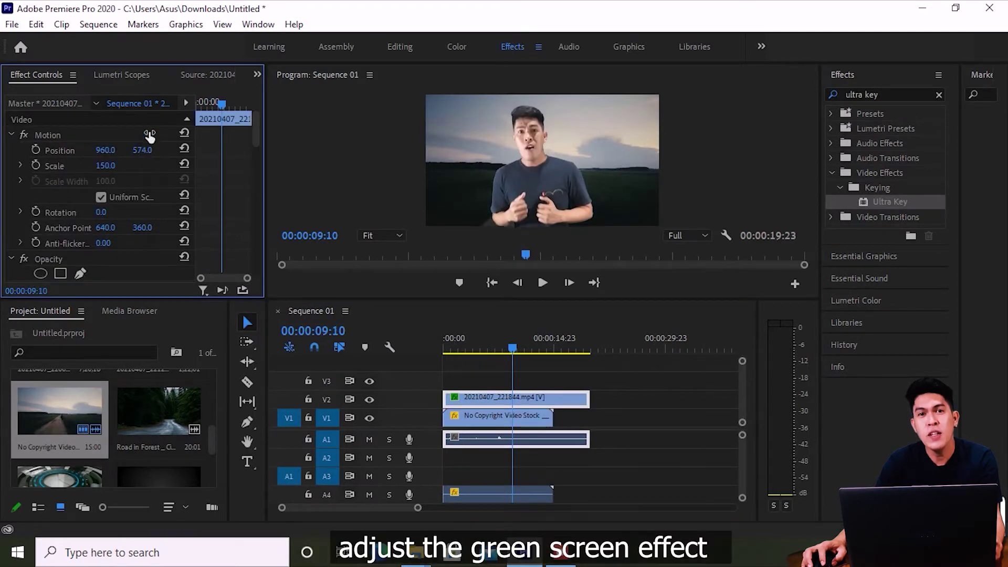
pyautogui.moveTo(105, 166); pyautogui.dragTo(133, 210)
pyautogui.moveTo(142, 150); pyautogui.dragTo(168, 68)
pyautogui.moveTo(514, 343); pyautogui.dragTo(476, 341)
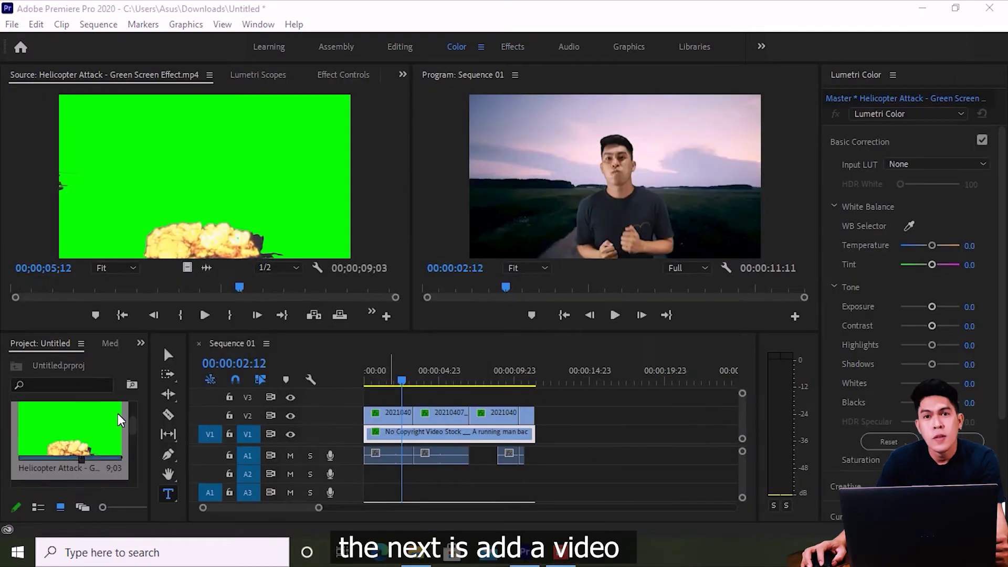
# Step: Load the helicopter green-screen clip in Source and preview it from start to end
pyautogui.scroll(-2, 130, 436)
pyautogui.moveTo(240, 287); pyautogui.dragTo(74, 287)
pyautogui.moveTo(155, 289); pyautogui.dragTo(374, 276)
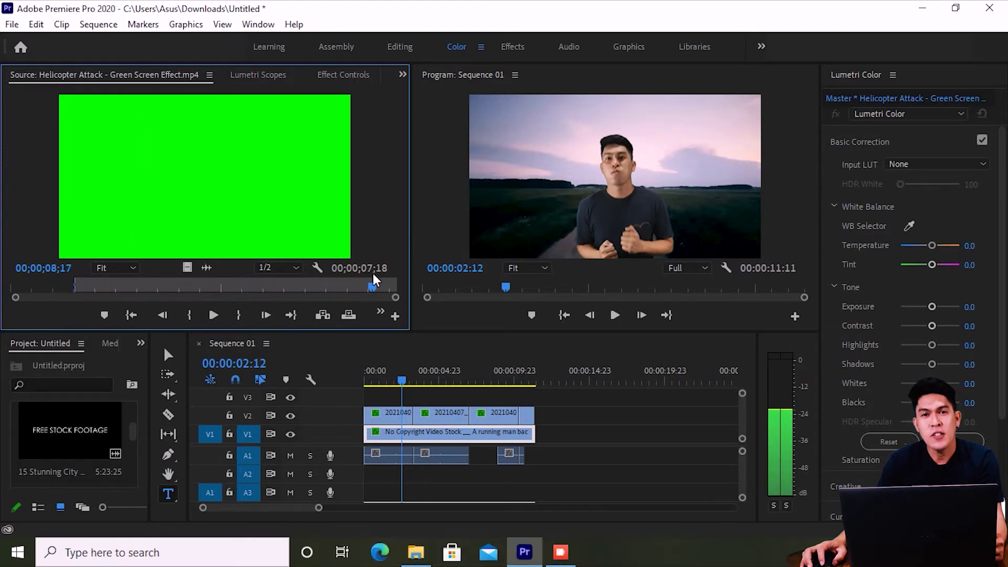
# Step: Mark the helicopter clip's out point before the trailing green and place it on track V3
pyautogui.click(239, 316)
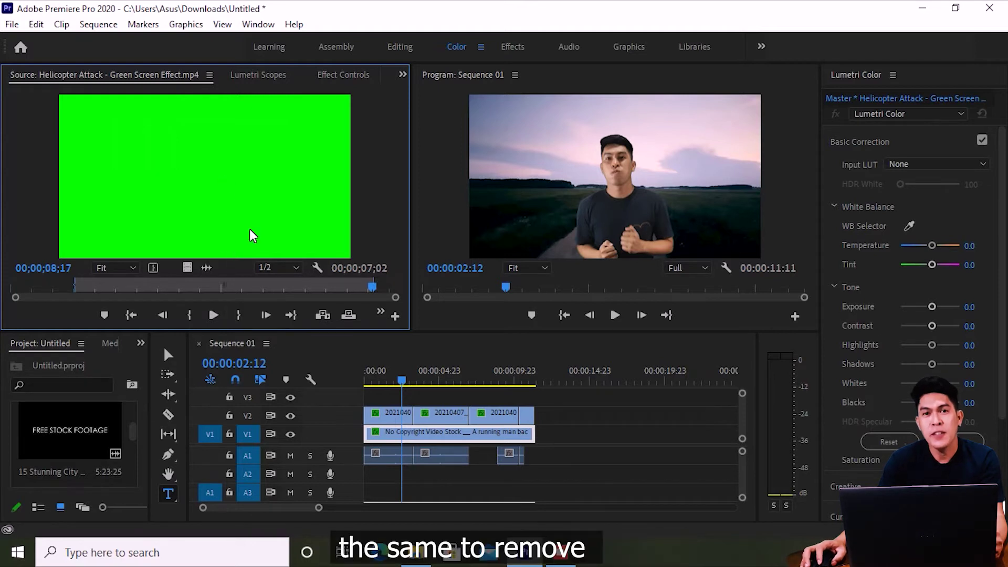
pyautogui.moveTo(219, 202); pyautogui.dragTo(376, 395)
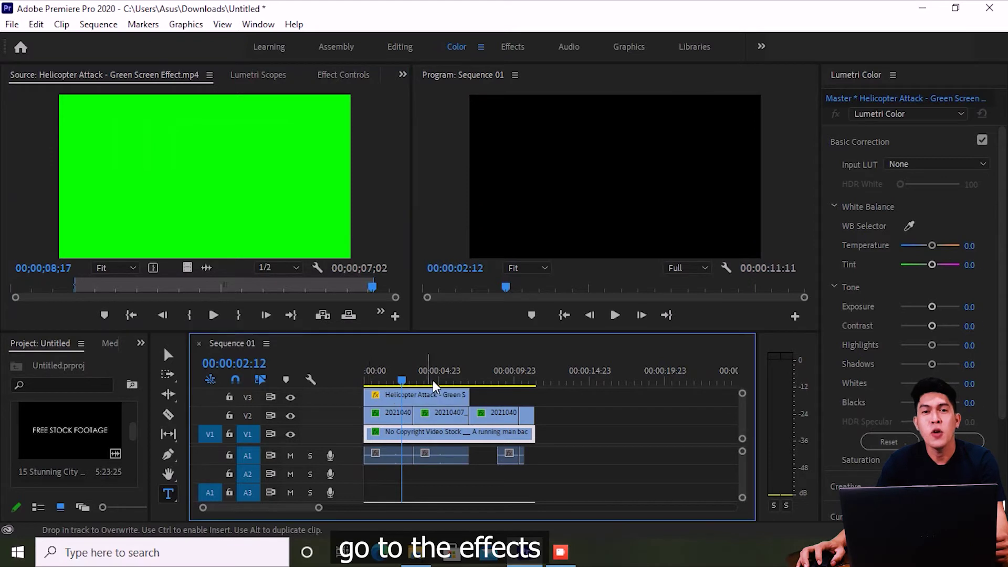
pyautogui.click(512, 46)
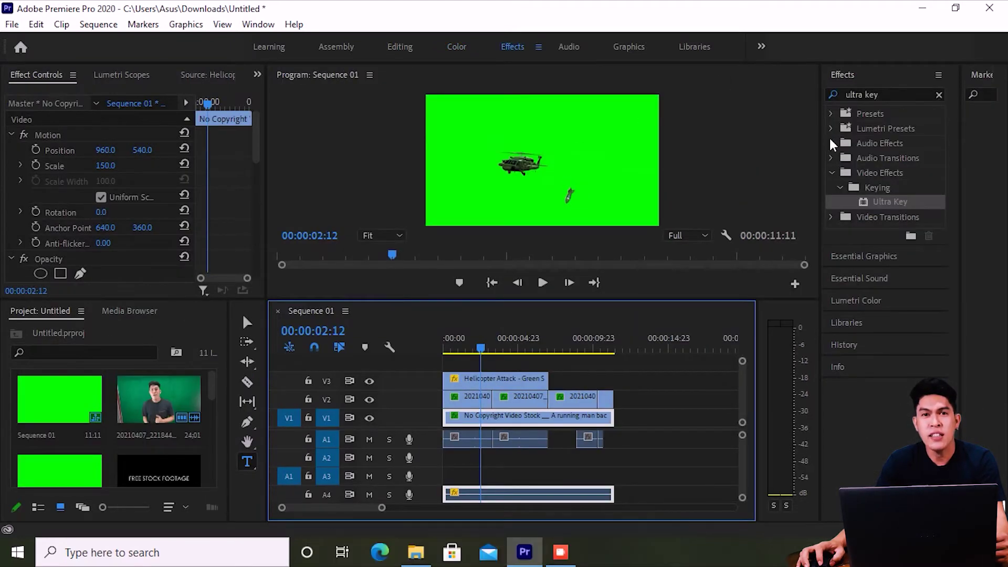
# Step: Key out the helicopter clip's green with Ultra Key, then load the ground-crack clip in Source
pyautogui.moveTo(869, 204); pyautogui.dragTo(522, 382)
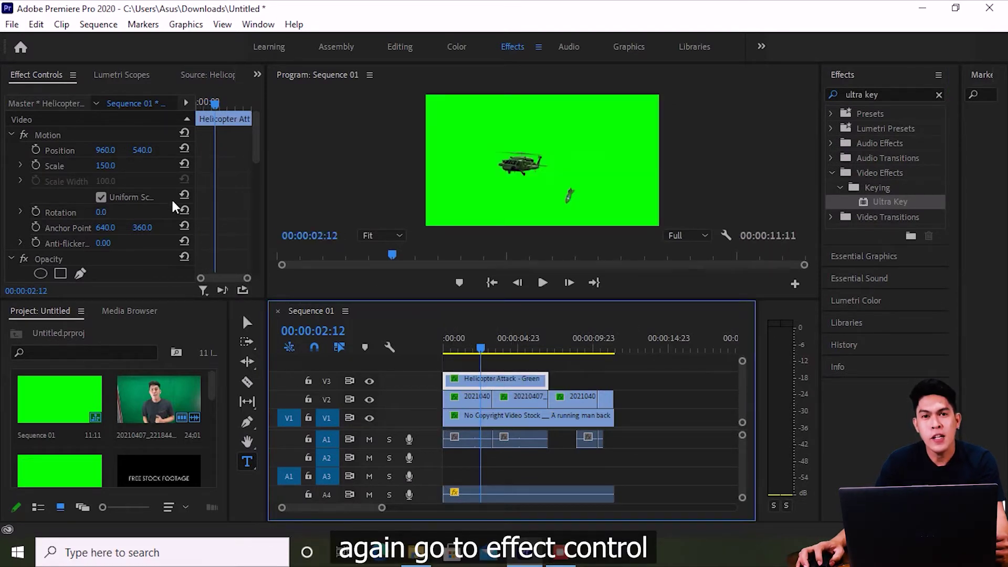
pyautogui.moveTo(257, 135); pyautogui.dragTo(255, 205)
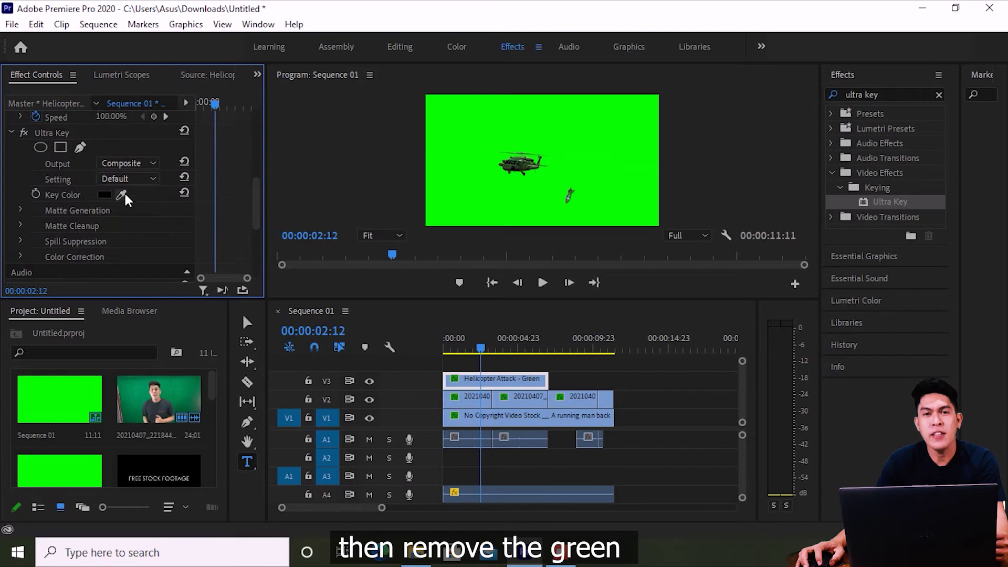
pyautogui.click(584, 136)
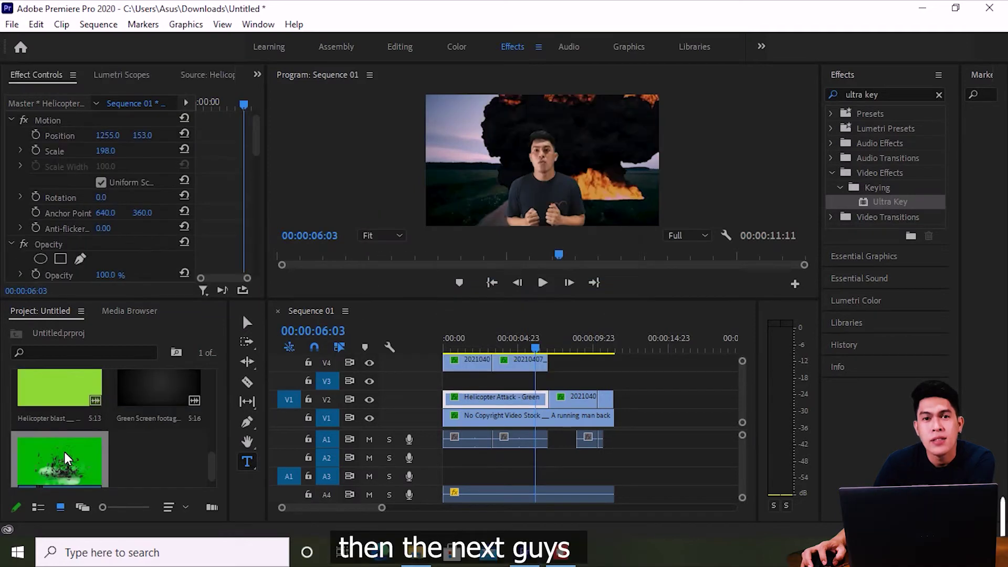
pyautogui.doubleClick(64, 451)
pyautogui.moveTo(90, 251); pyautogui.dragTo(209, 260)
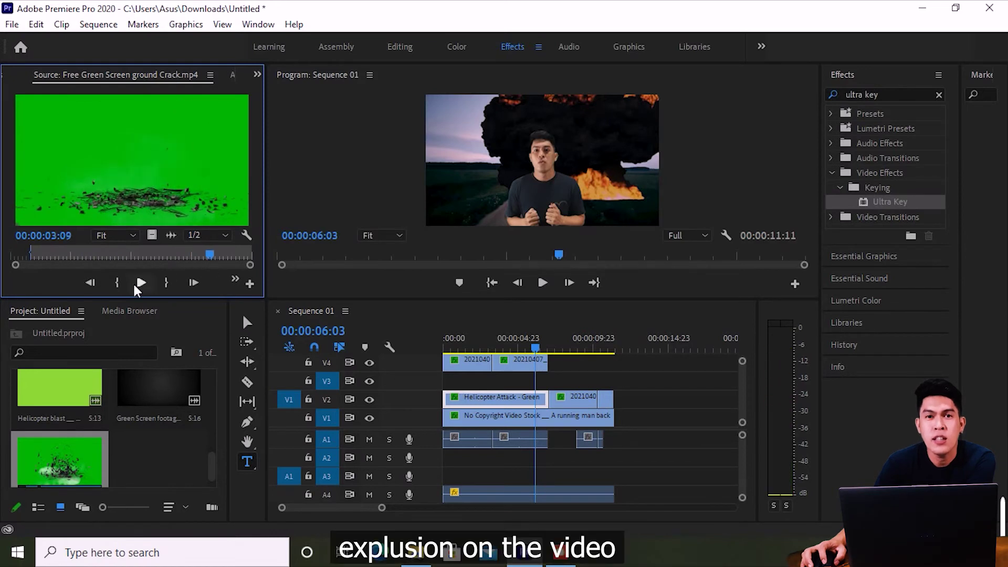
# Step: Overwrite the ground-crack clip onto V3, then apply Ultra Key to it
pyautogui.moveTo(136, 198); pyautogui.dragTo(588, 220)
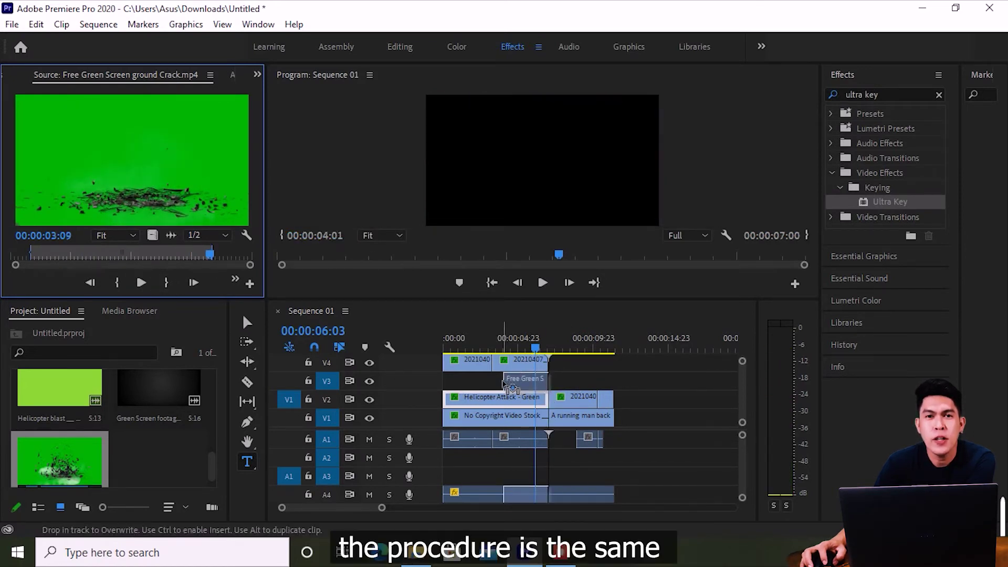
pyautogui.click(527, 348)
pyautogui.moveTo(527, 349); pyautogui.dragTo(503, 346)
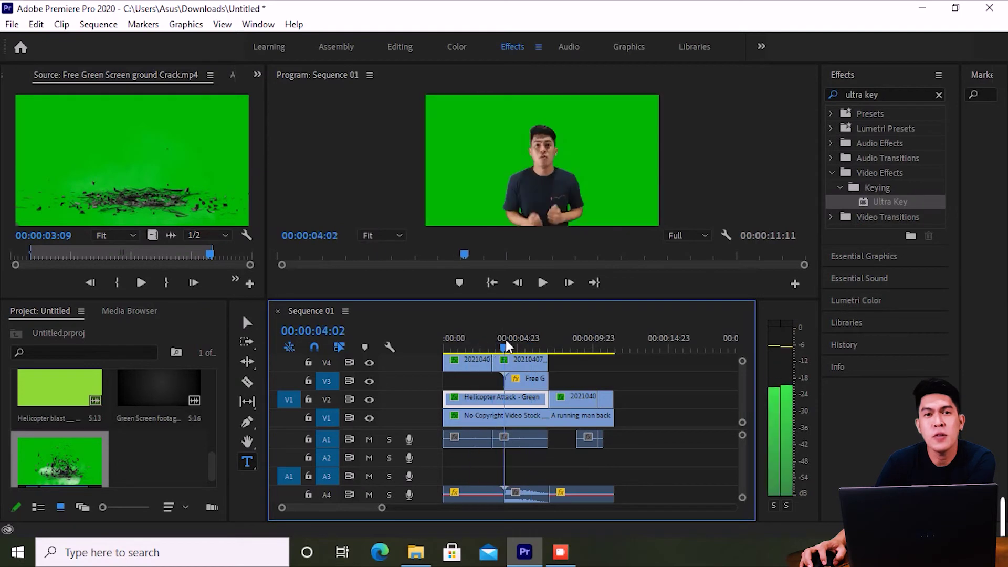
pyautogui.click(526, 379)
pyautogui.moveTo(869, 201); pyautogui.dragTo(536, 384)
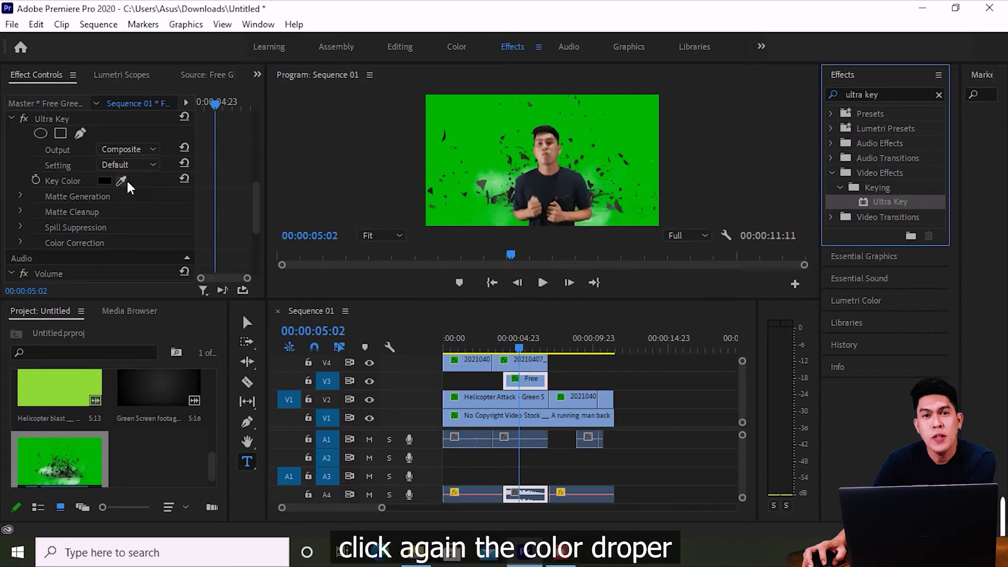
pyautogui.click(122, 180)
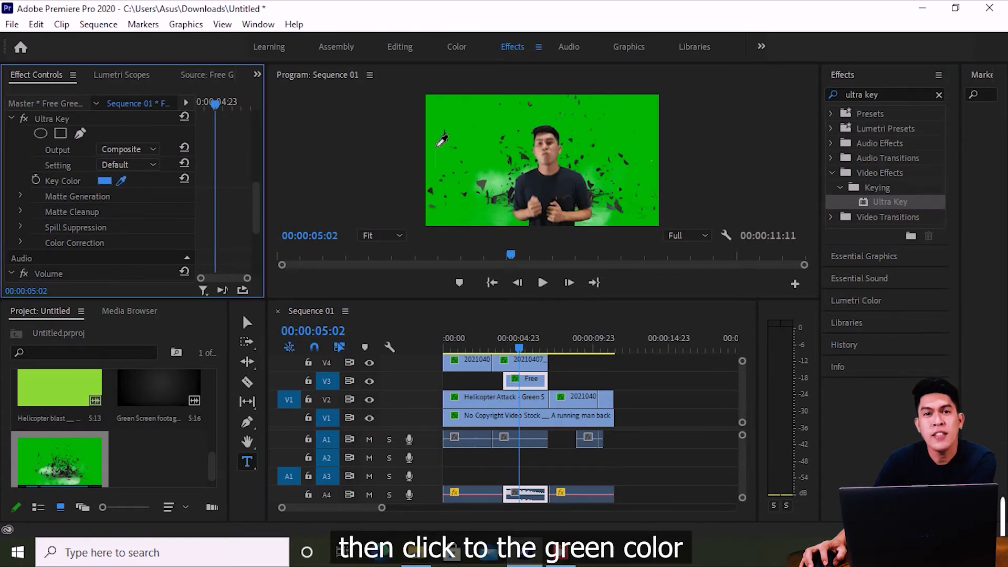